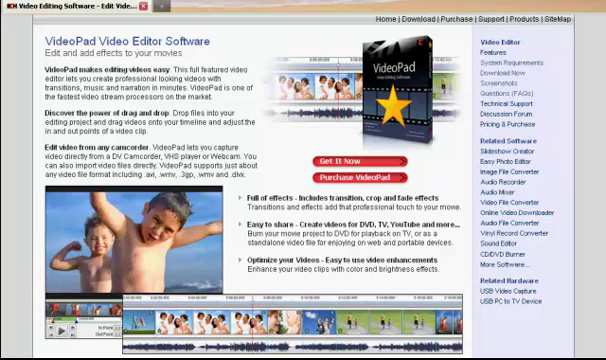
scroll(300, 180, "down", 1)
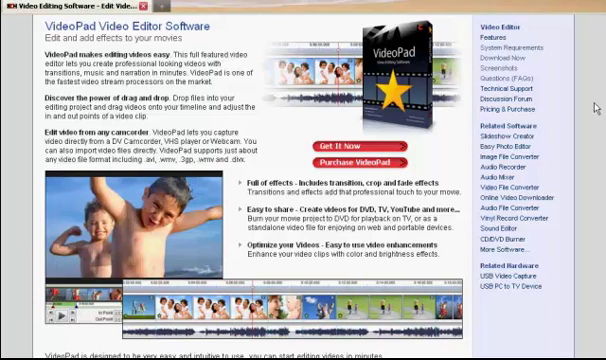
scroll(250, 200, "down", 1)
scroll(250, 200, "down", 1)
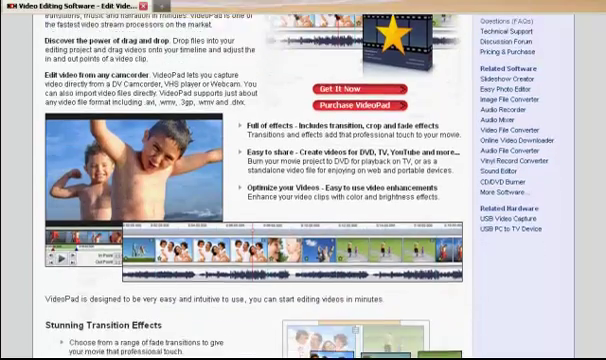
scroll(250, 200, "down", 1)
scroll(250, 200, "down", 1)
scroll(250, 200, "down", 1)
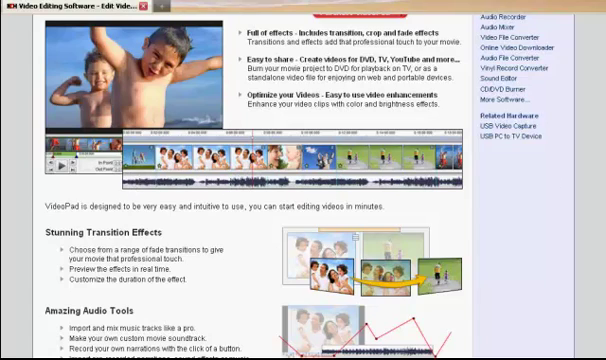
scroll(300, 200, "down", 1)
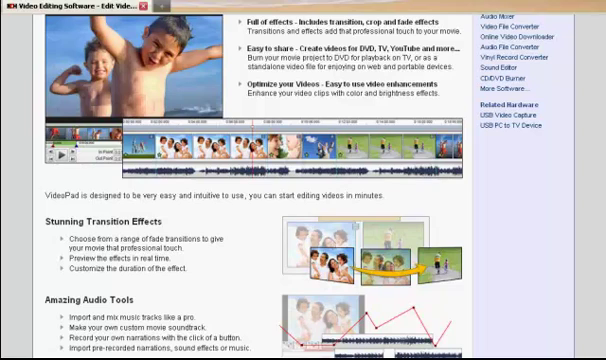
scroll(300, 200, "down", 1)
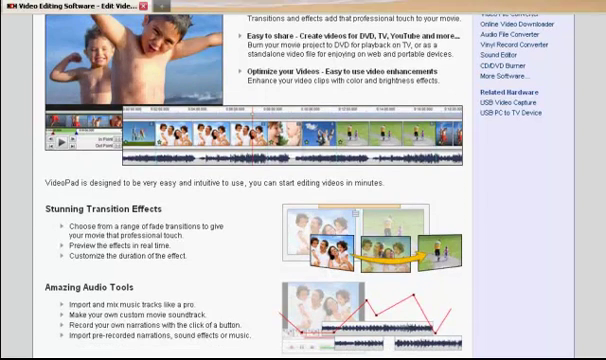
scroll(300, 200, "down", 1)
scroll(368, 74, "down", 2)
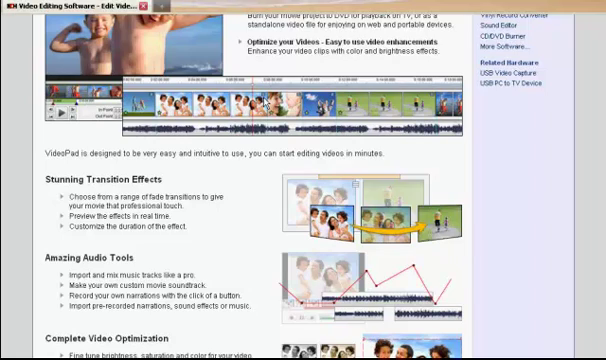
scroll(525, 126, "down", 3)
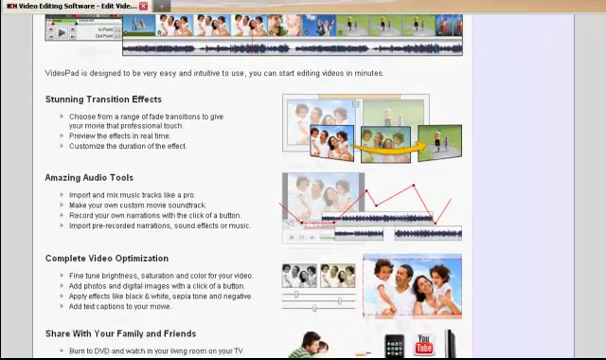
scroll(525, 126, "down", 2)
scroll(525, 126, "down", 1)
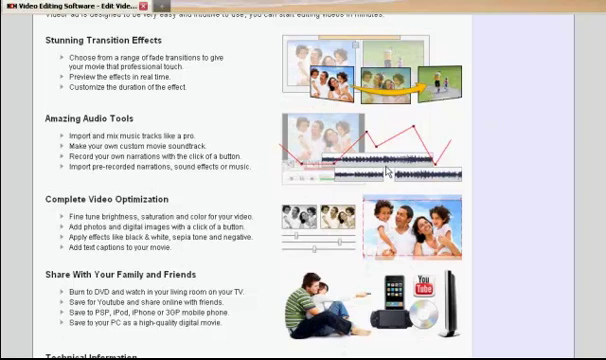
scroll(300, 180, "down", 1)
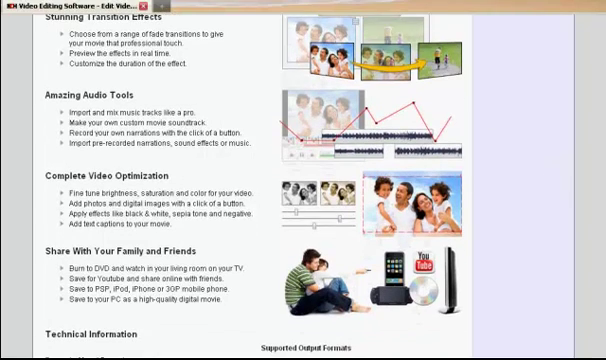
scroll(300, 180, "down", 2)
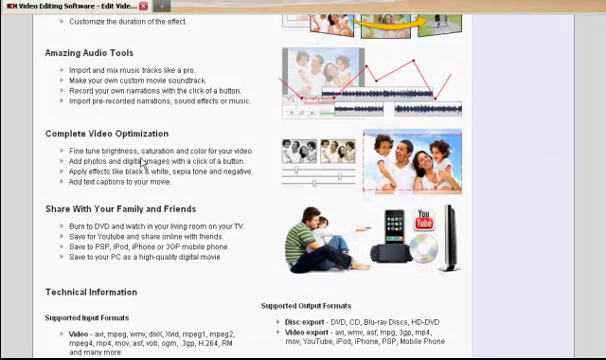
scroll(300, 180, "down", 2)
scroll(180, 190, "down", 1)
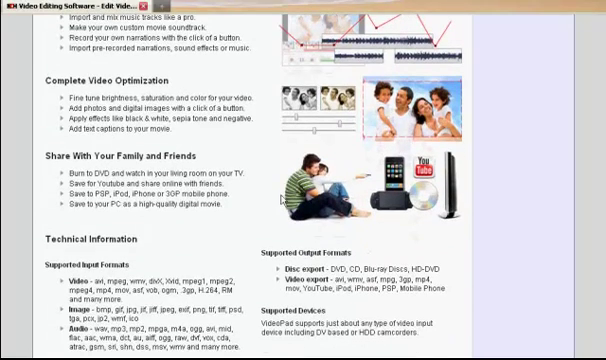
scroll(300, 180, "down", 2)
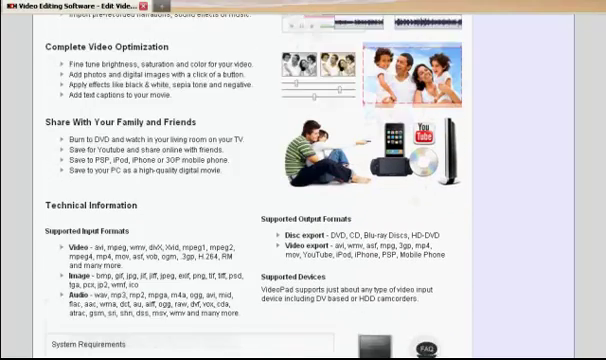
scroll(300, 180, "down", 2)
scroll(300, 180, "down", 1)
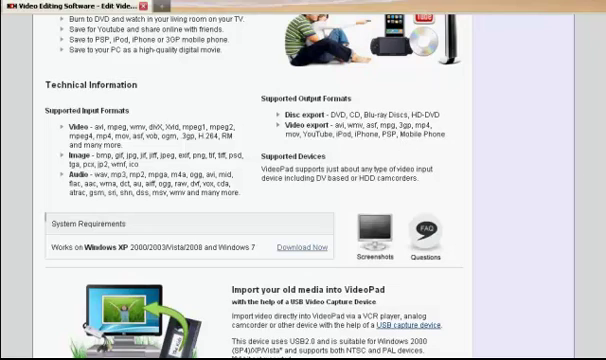
scroll(370, 133, "down", 2)
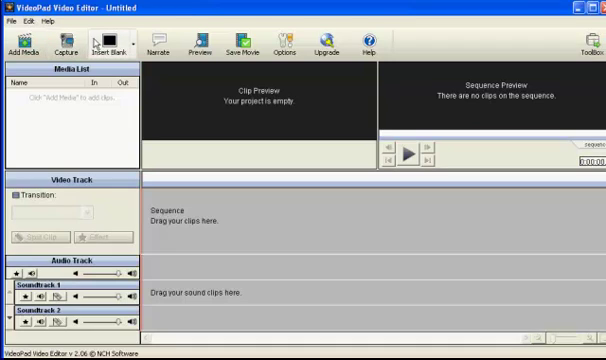
Open Record Narrations and choose SigmaTel Audio as the capture device
left_click(158, 43)
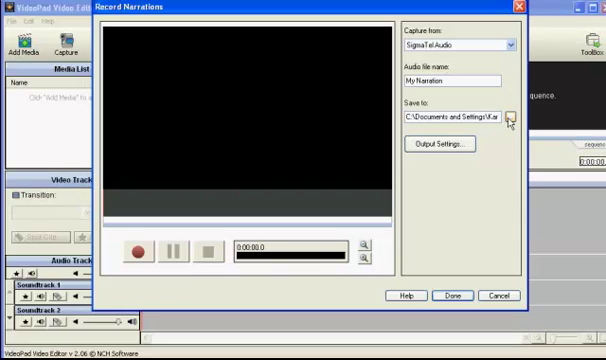
left_click(510, 45)
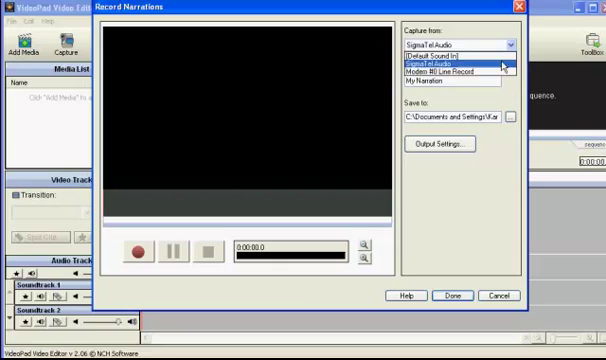
left_click(503, 64)
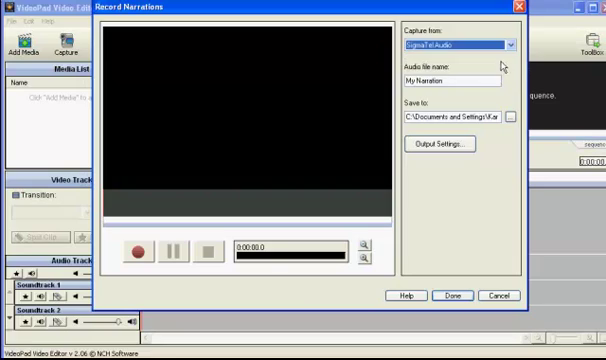
Close the narration recorder and open the general Options dialog
left_click(453, 296)
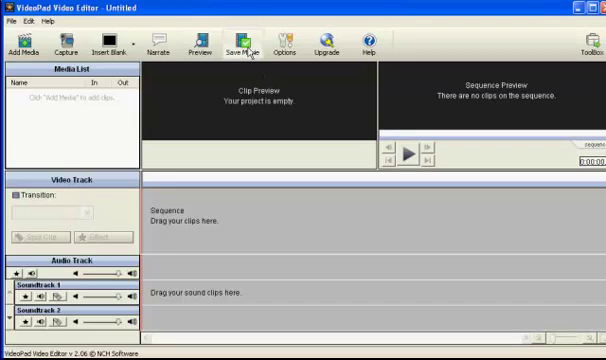
left_click(284, 47)
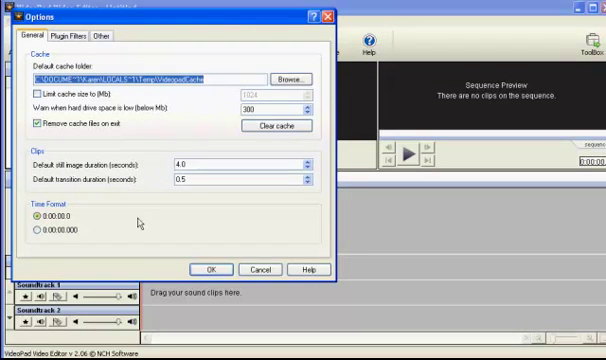
left_click(328, 17)
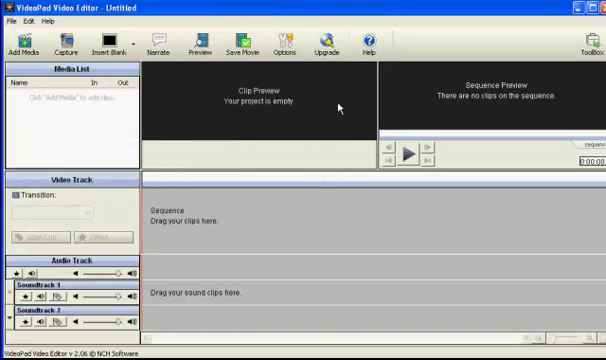